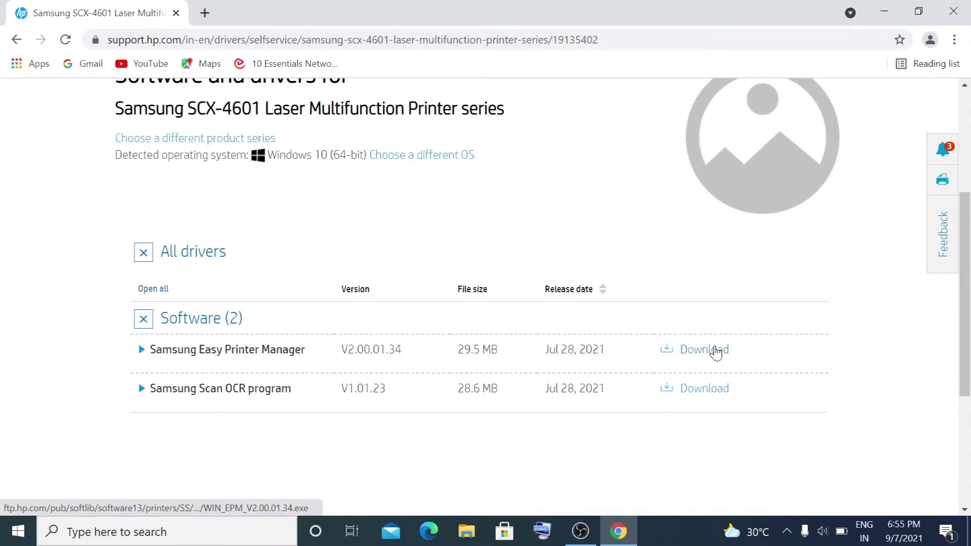
# Step: Download Samsung Easy Printer Manager and the Samsung Scan OCR program from the SCX-4601 driver page
pyautogui.click(717, 352)
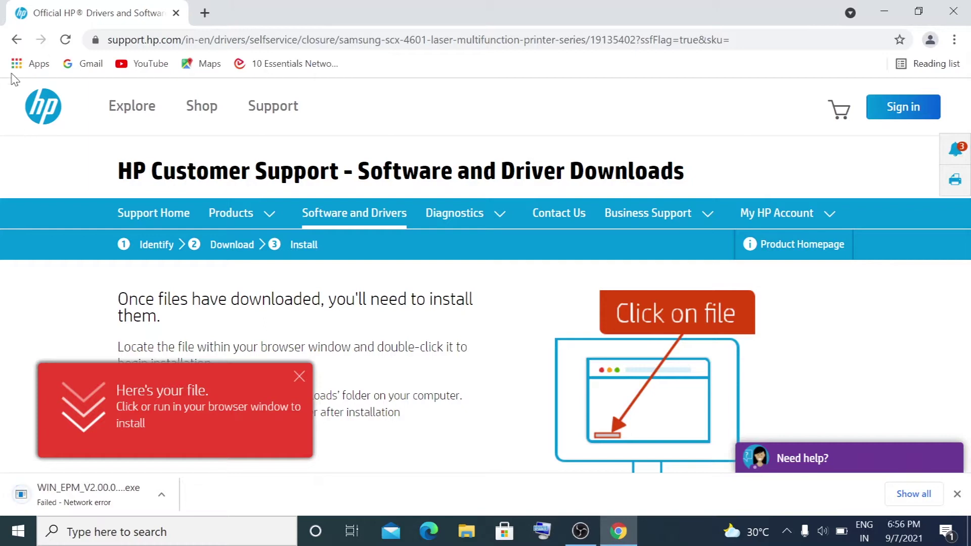
pyautogui.click(16, 40)
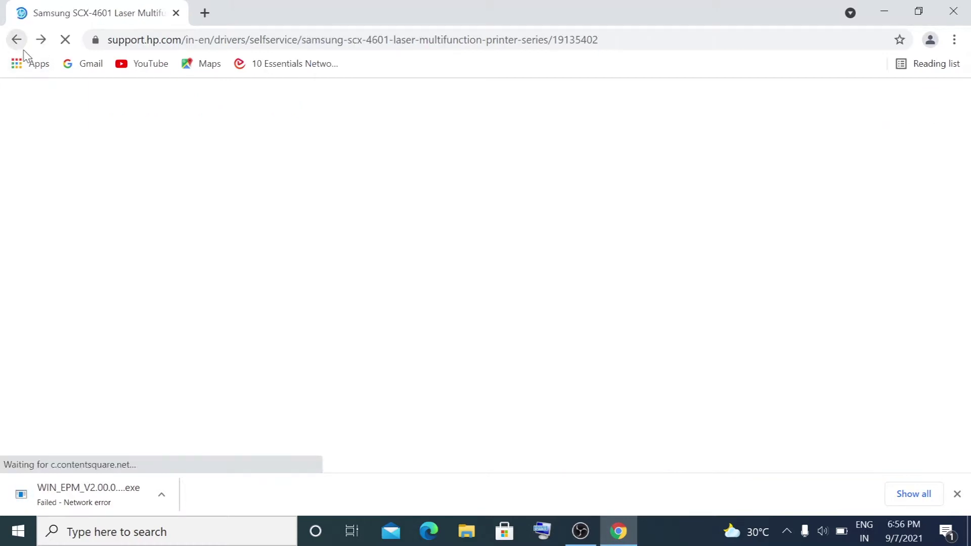
pyautogui.click(922, 147)
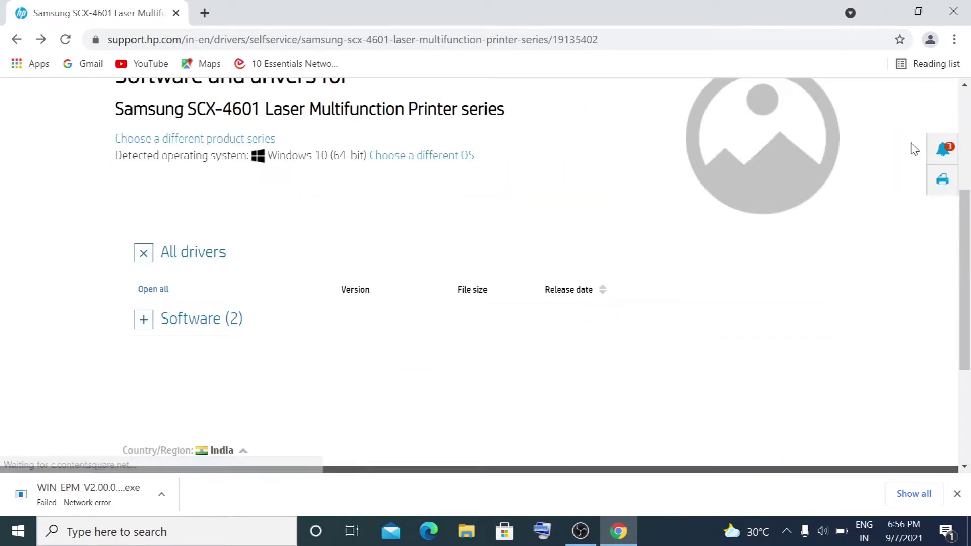
pyautogui.scroll(-3, 970, 213)
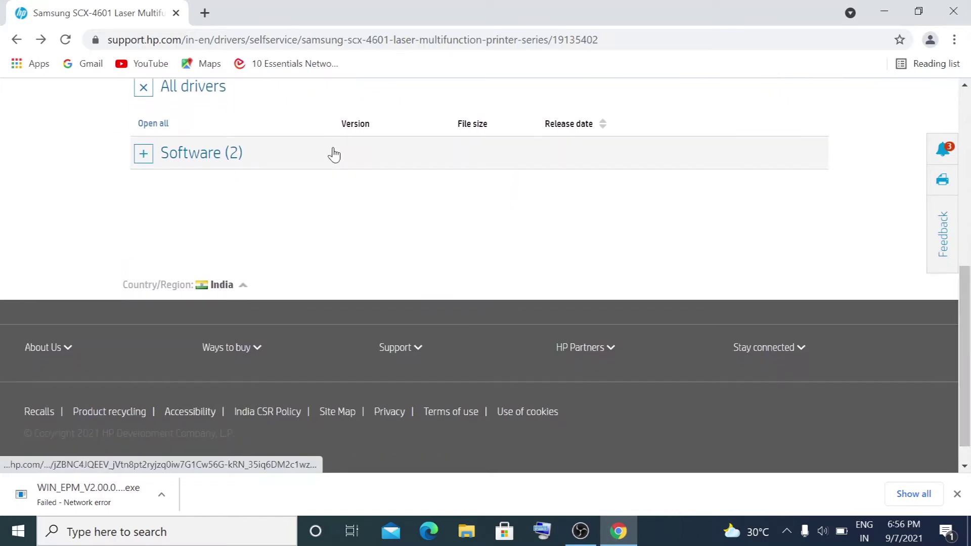
pyautogui.click(327, 148)
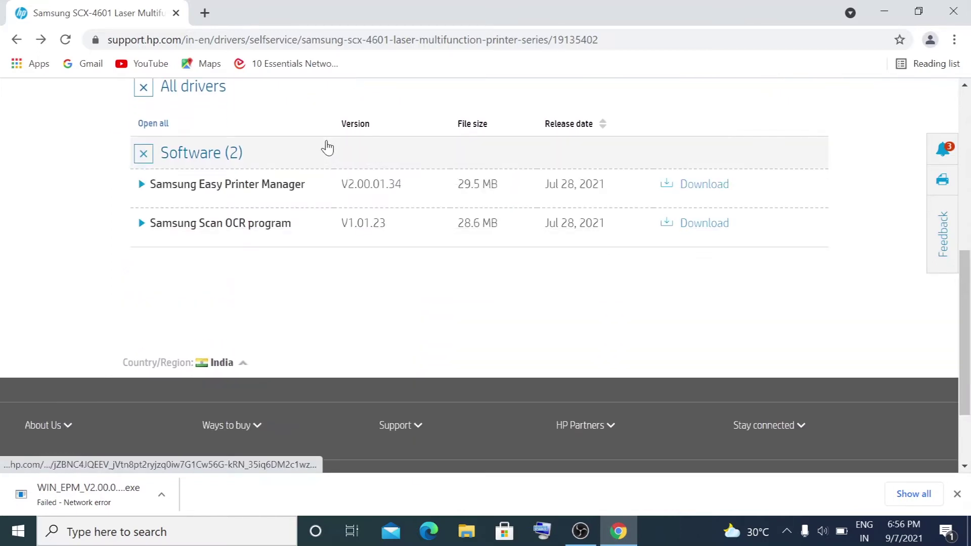
pyautogui.click(703, 224)
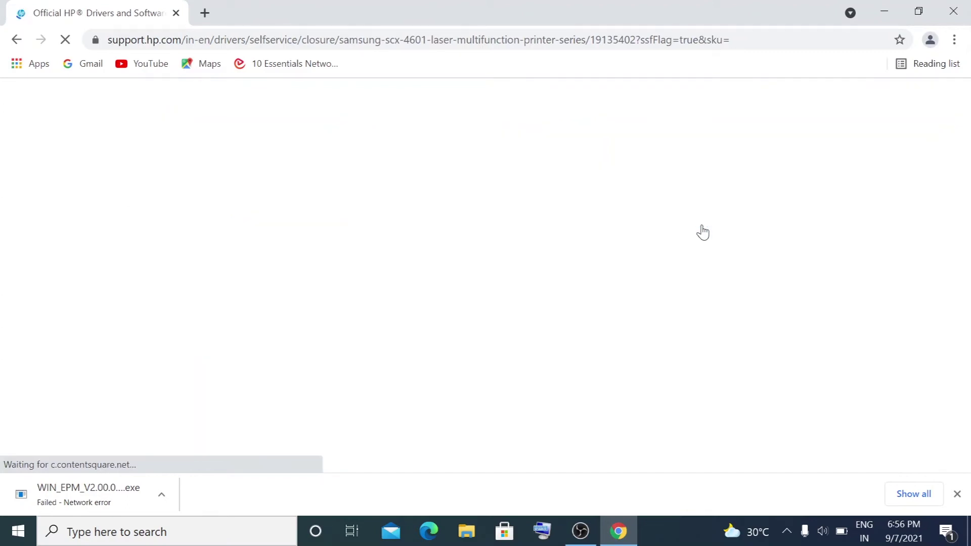
# Step: Resume the WIN_EPM_V2.00.01.34.exe download and remove the hp_LJP1100_P1560_P1600 installer from the downloads list
pyautogui.click(913, 493)
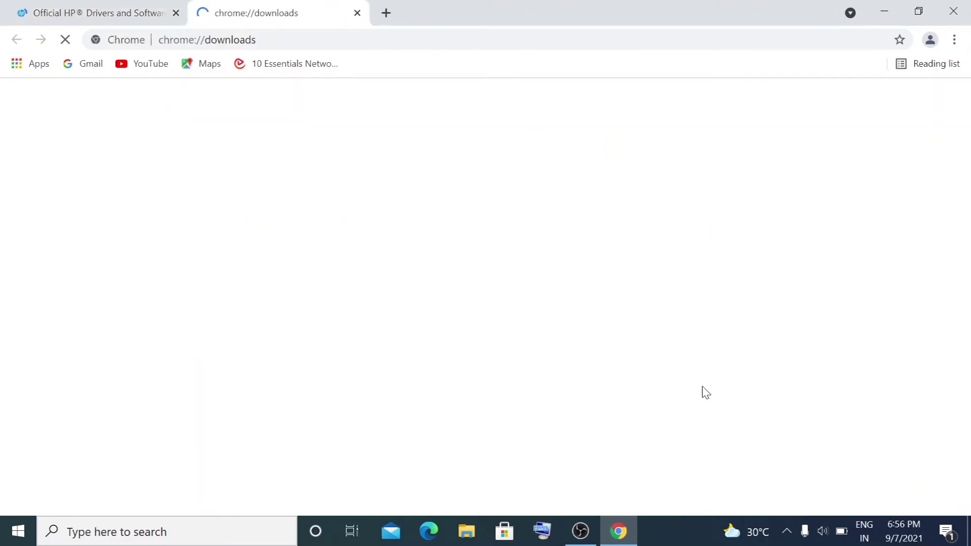
pyautogui.click(335, 241)
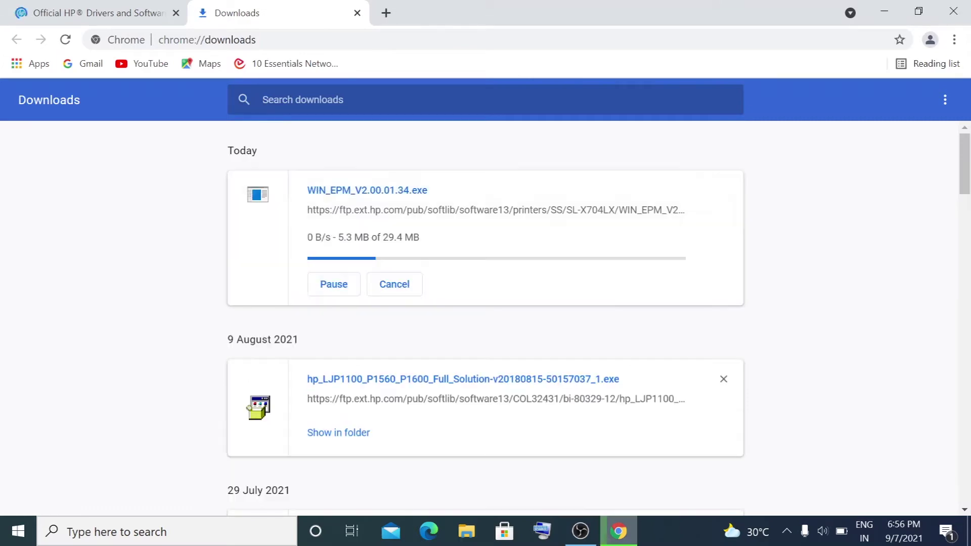
pyautogui.click(724, 380)
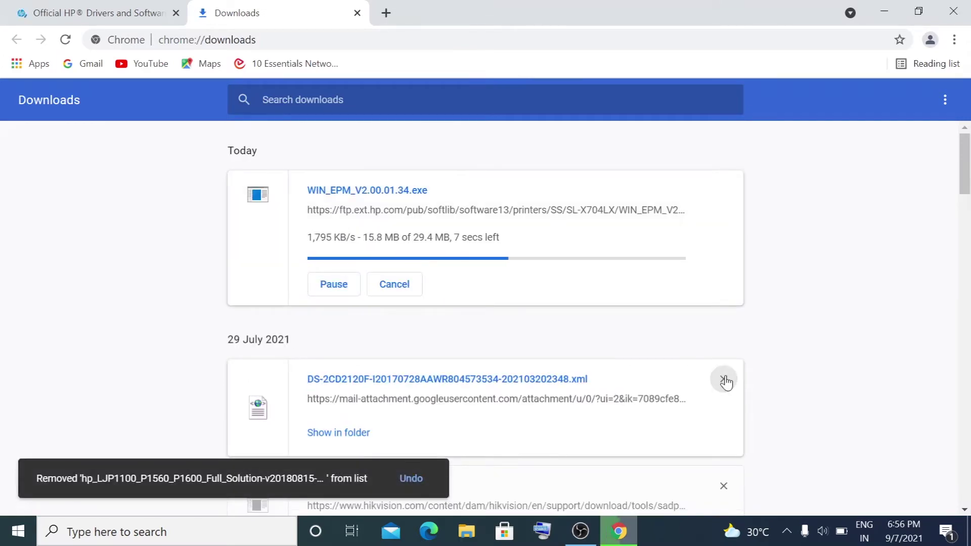
# Step: Return to the HP page to let the OCR download start and resume WIN_OCR_V1.01.23.exe in the downloads list
pyautogui.click(110, 7)
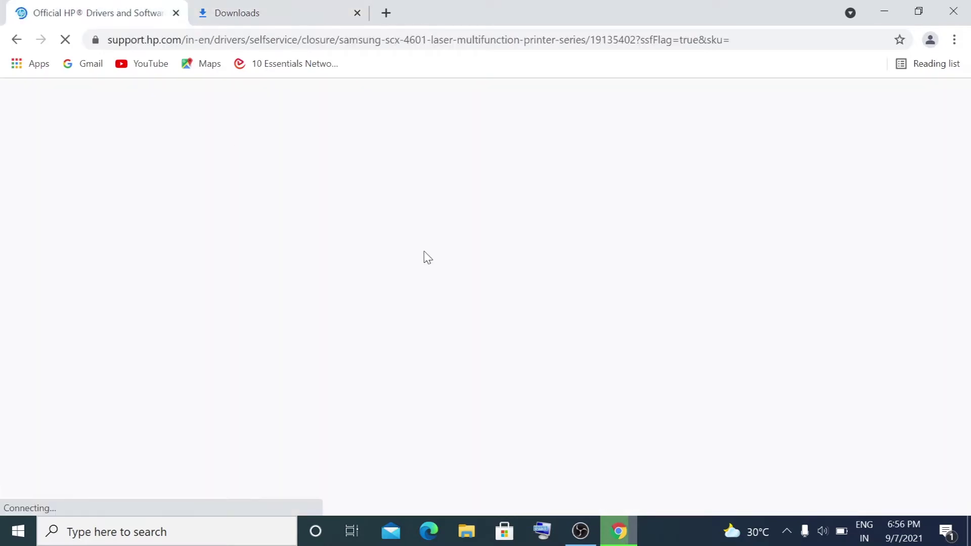
pyautogui.click(265, 6)
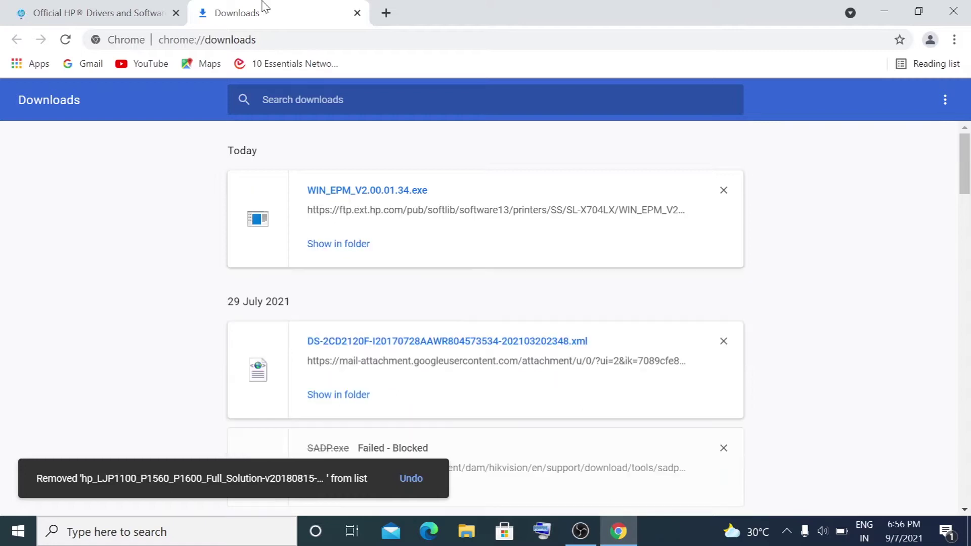
pyautogui.click(118, 8)
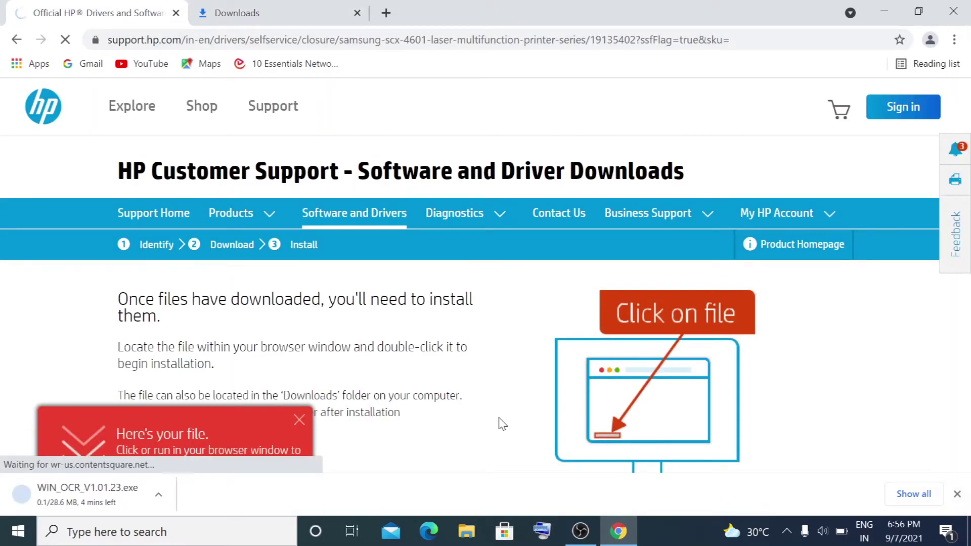
pyautogui.click(913, 496)
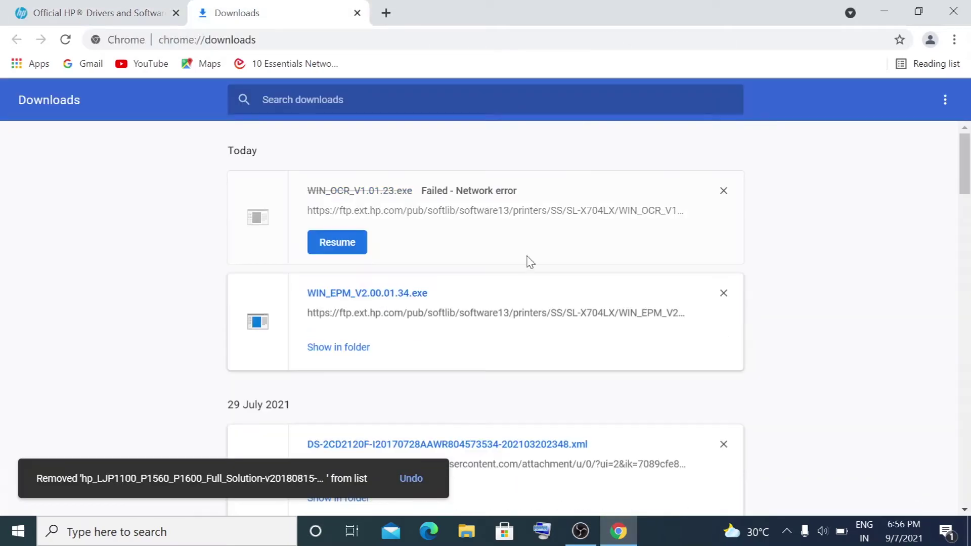
pyautogui.click(328, 243)
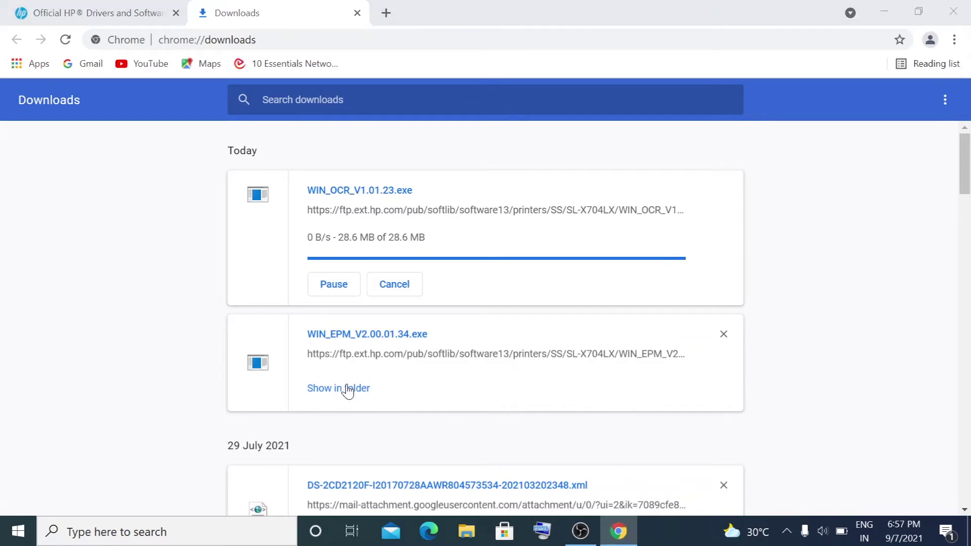
# Step: Show the downloaded installers in their folder and install Samsung OCR Software from WIN_OCR_V1.01.23
pyautogui.click(348, 389)
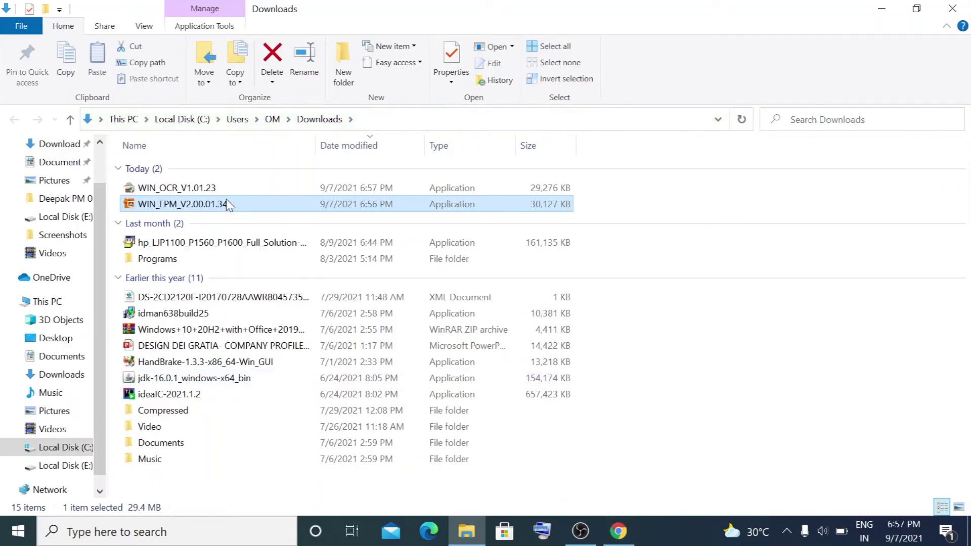
pyautogui.doubleClick(209, 189)
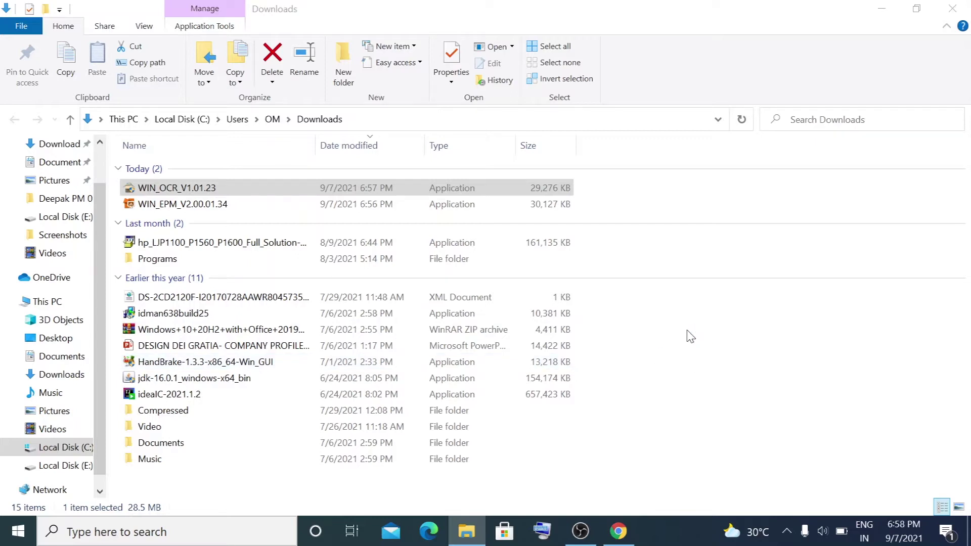
pyautogui.click(570, 387)
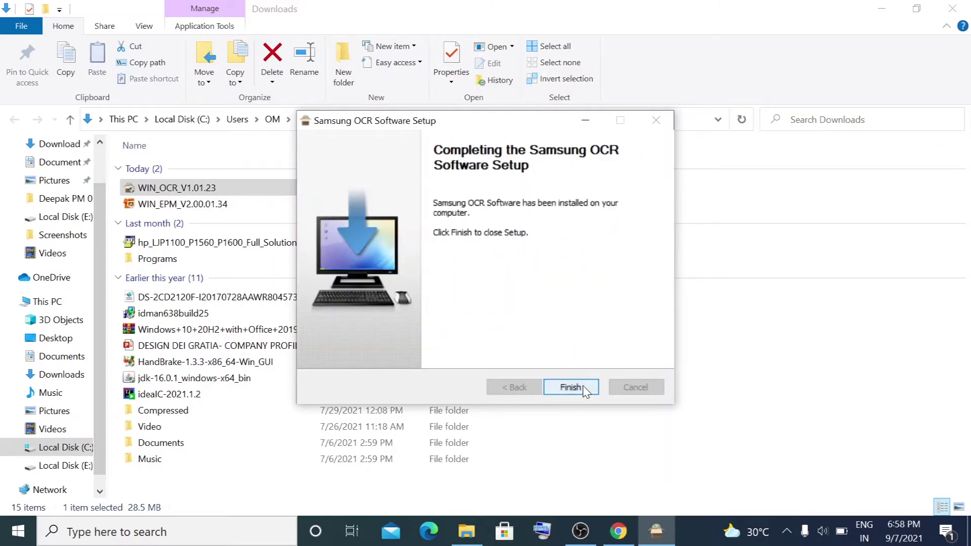
pyautogui.click(571, 387)
# Step: Launch the WIN_EPM_V2.00.01.34 installer, accept the license agreement and start installing Samsung Easy Printer Manager
pyautogui.click(178, 207)
pyautogui.doubleClick(178, 206)
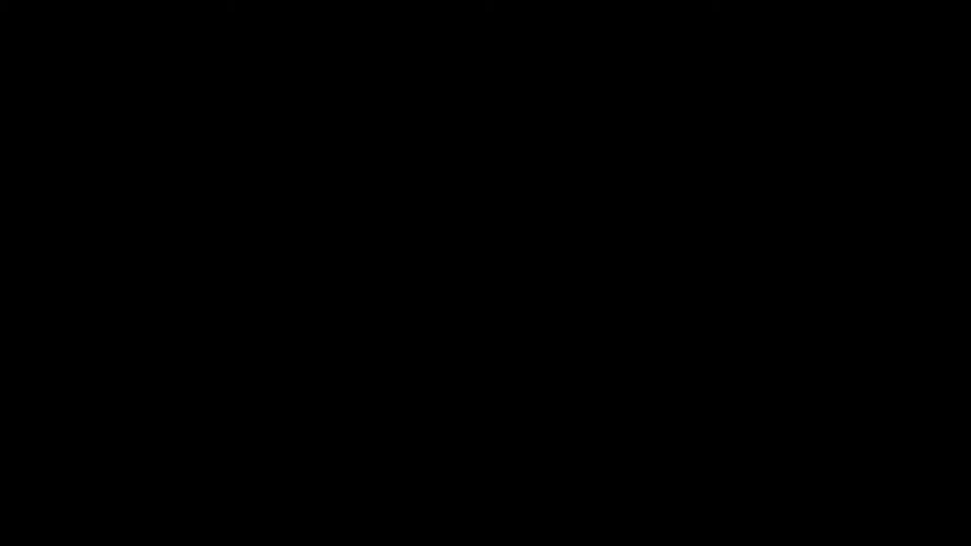
pyautogui.click(408, 375)
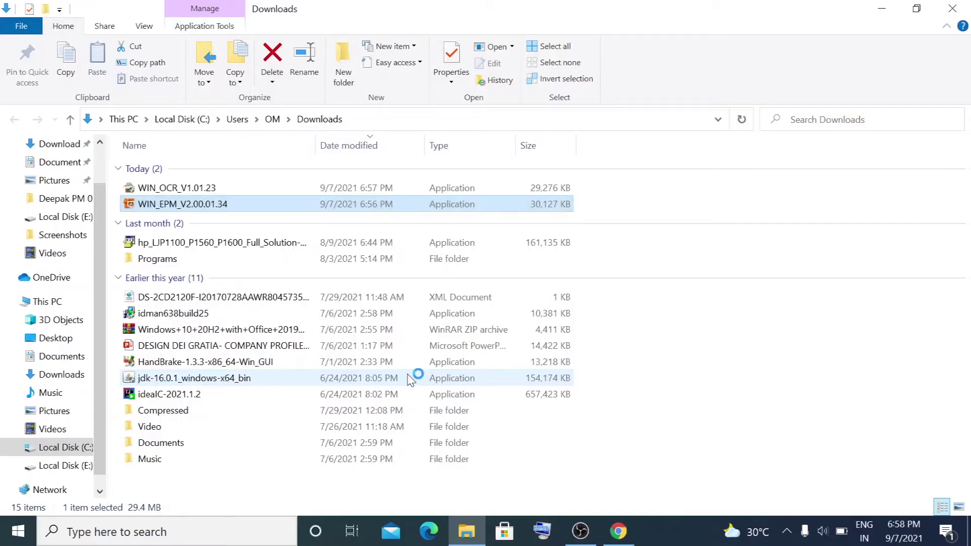
pyautogui.click(570, 388)
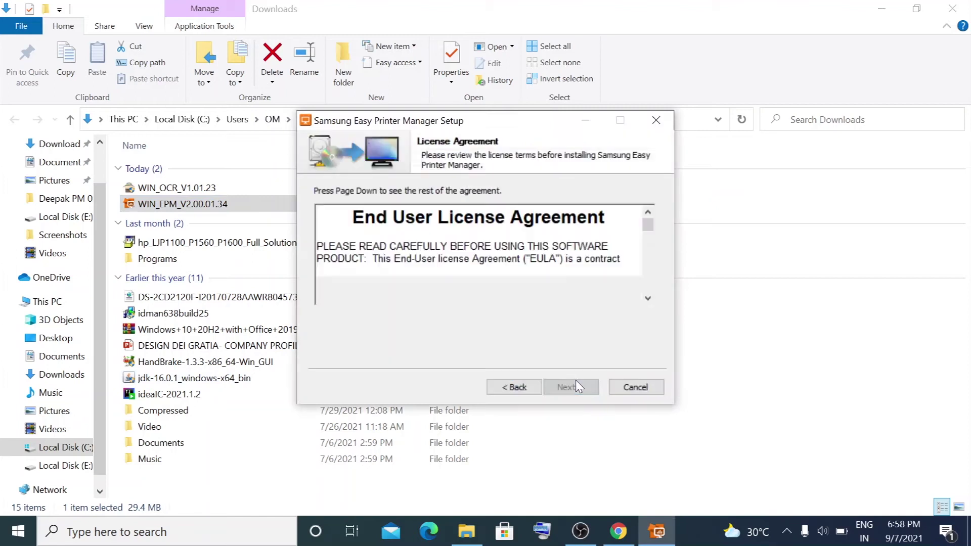
pyautogui.click(320, 351)
pyautogui.click(569, 388)
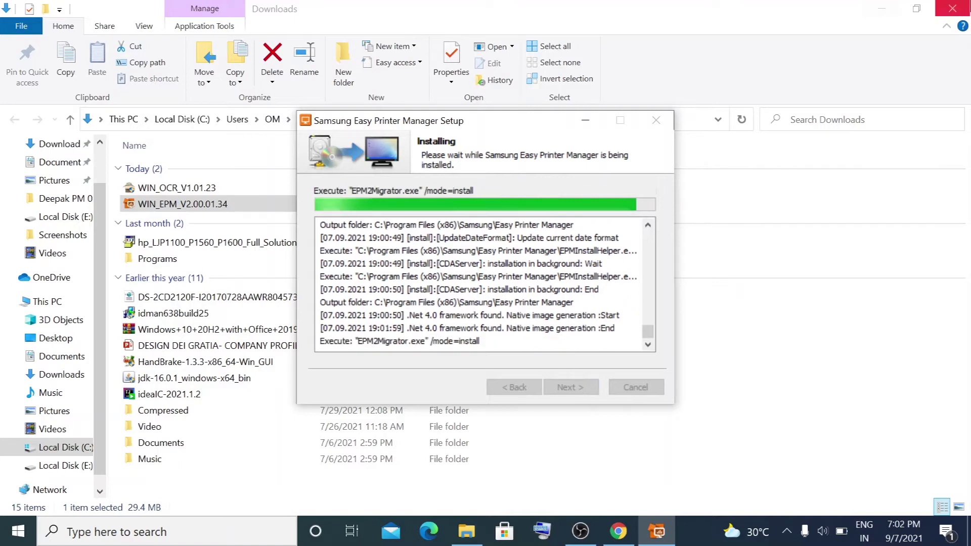
# Step: Close the Downloads folder and browser windows and refresh the desktop
pyautogui.click(953, 8)
pyautogui.click(952, 11)
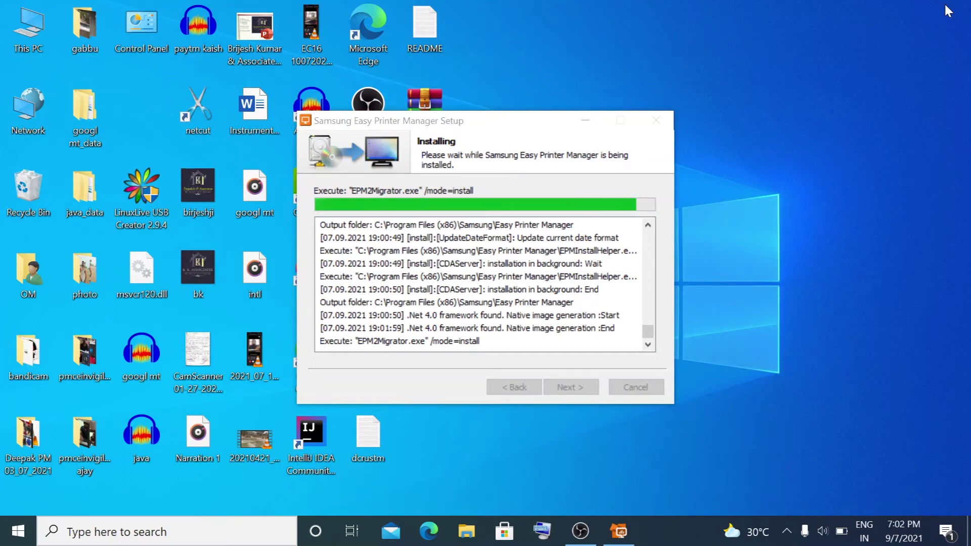
pyautogui.rightClick(834, 75)
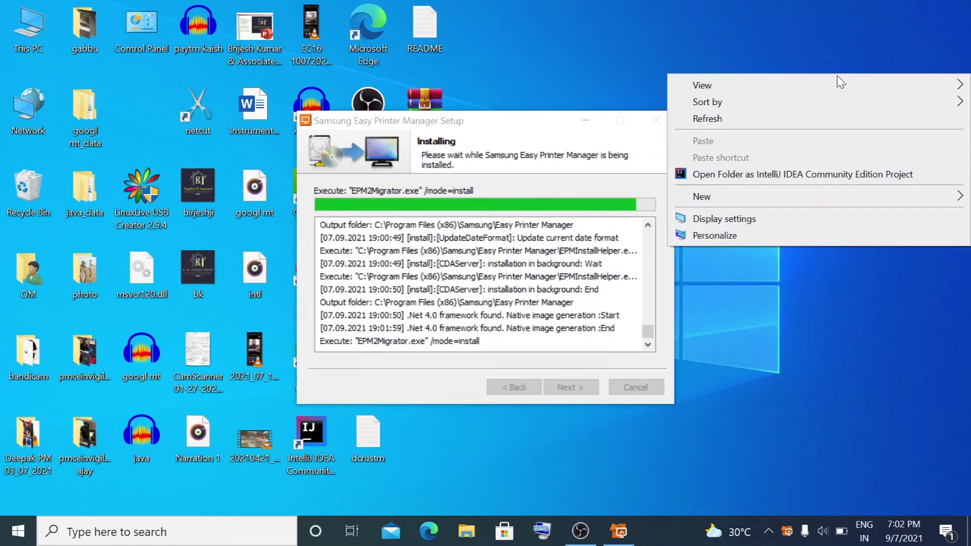
pyautogui.click(812, 120)
pyautogui.rightClick(790, 83)
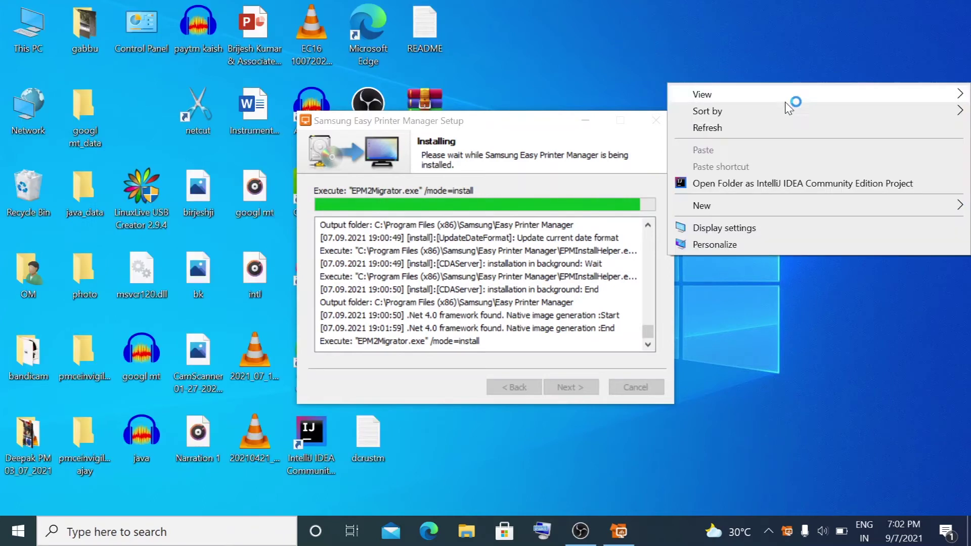
pyautogui.click(773, 126)
pyautogui.rightClick(770, 123)
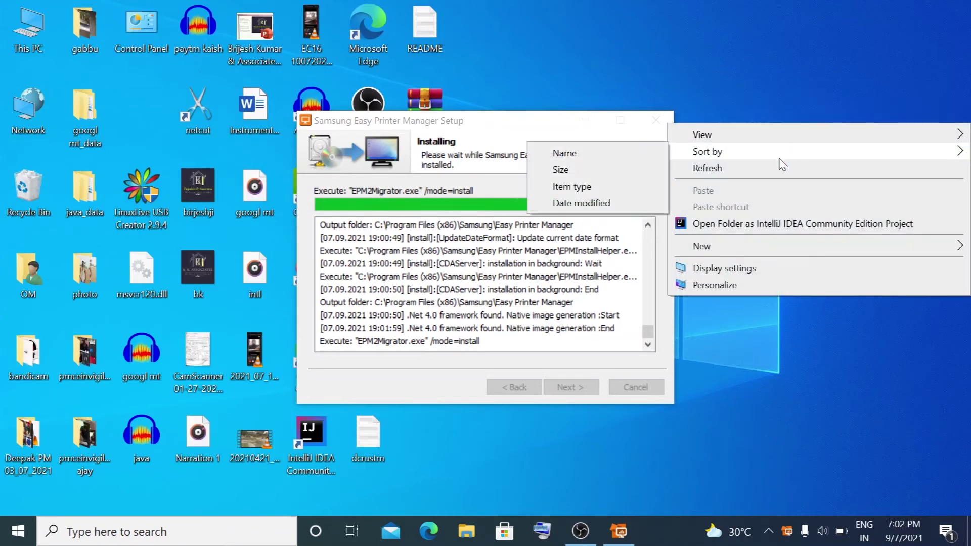
pyautogui.click(774, 168)
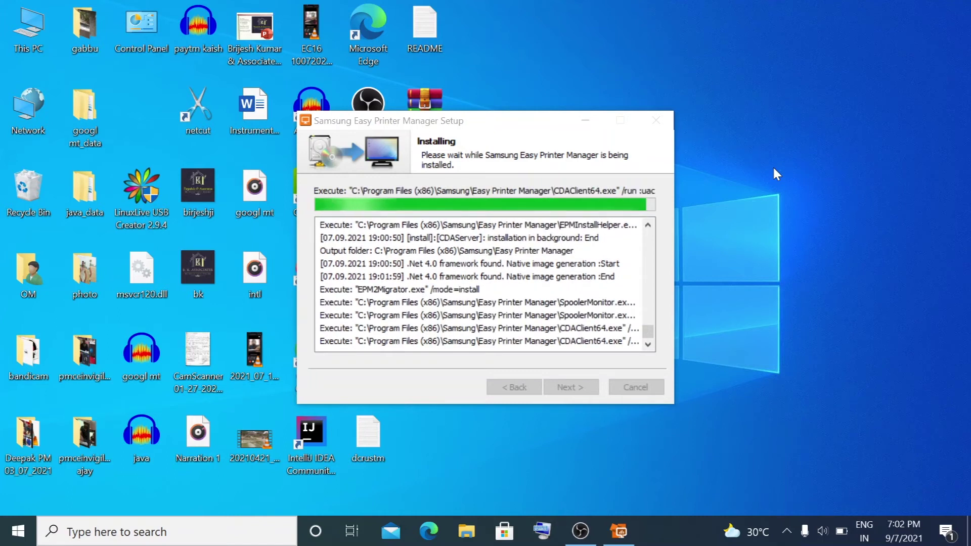
# Step: Finish the Samsung Easy Printer Manager setup and open Devices and Printers from Control Panel in a maximized window
pyautogui.click(571, 387)
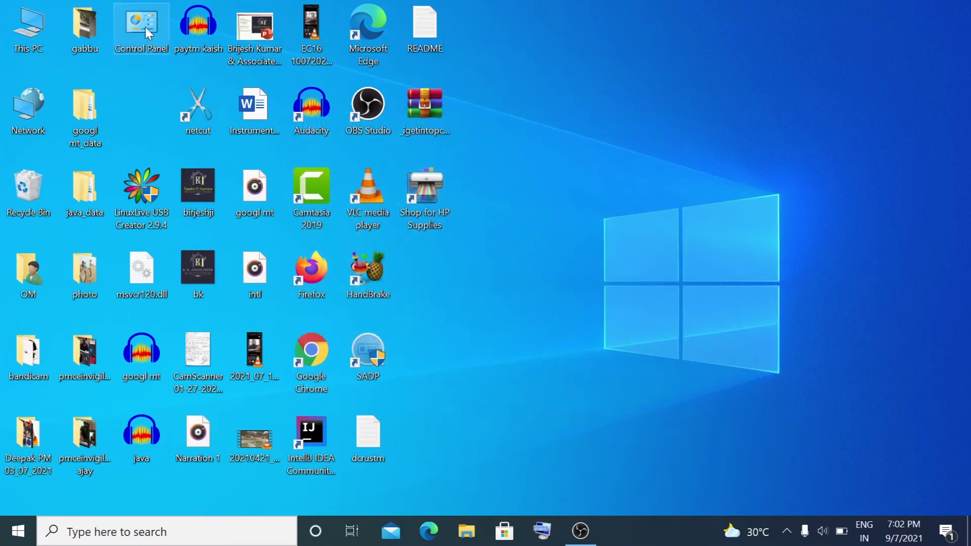
pyautogui.press('Return')
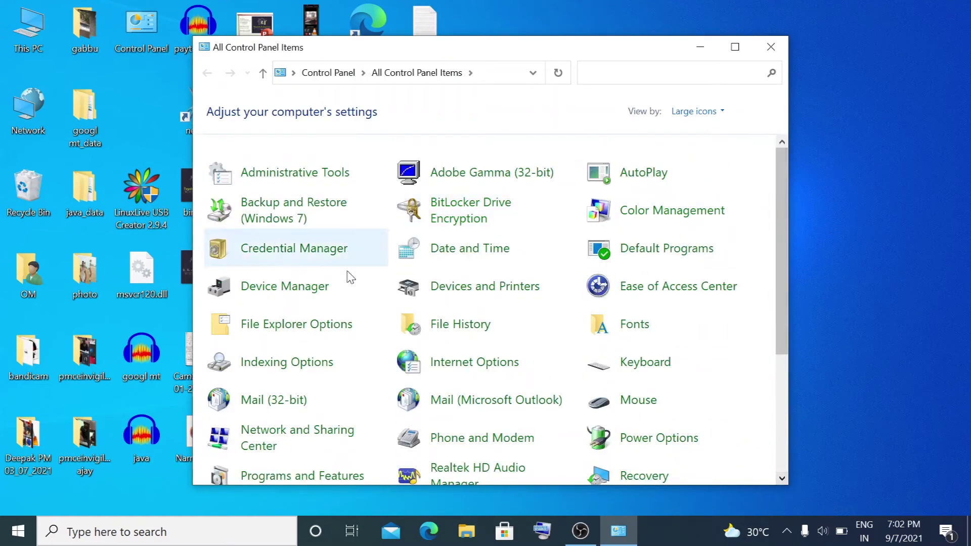
pyautogui.click(474, 288)
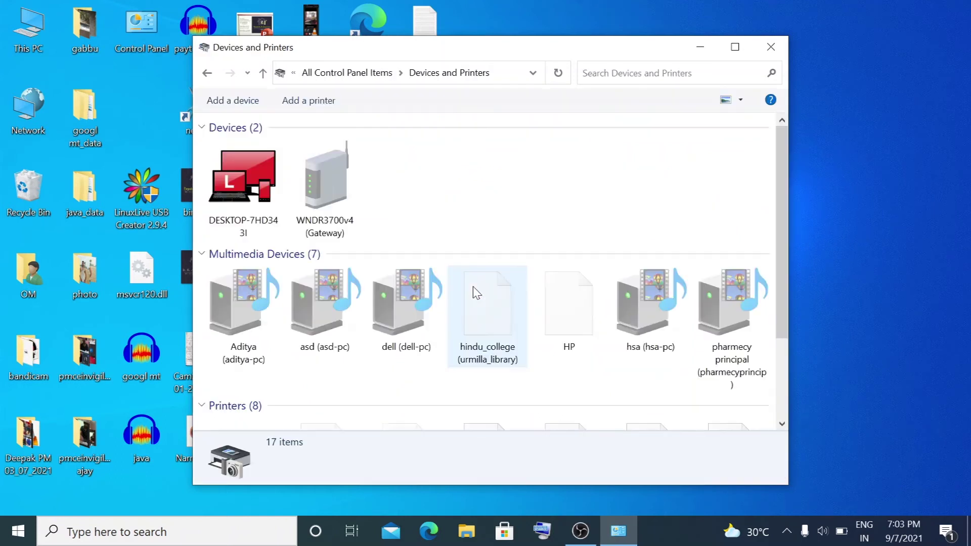
pyautogui.click(741, 51)
pyautogui.scroll(-1, 968, 242)
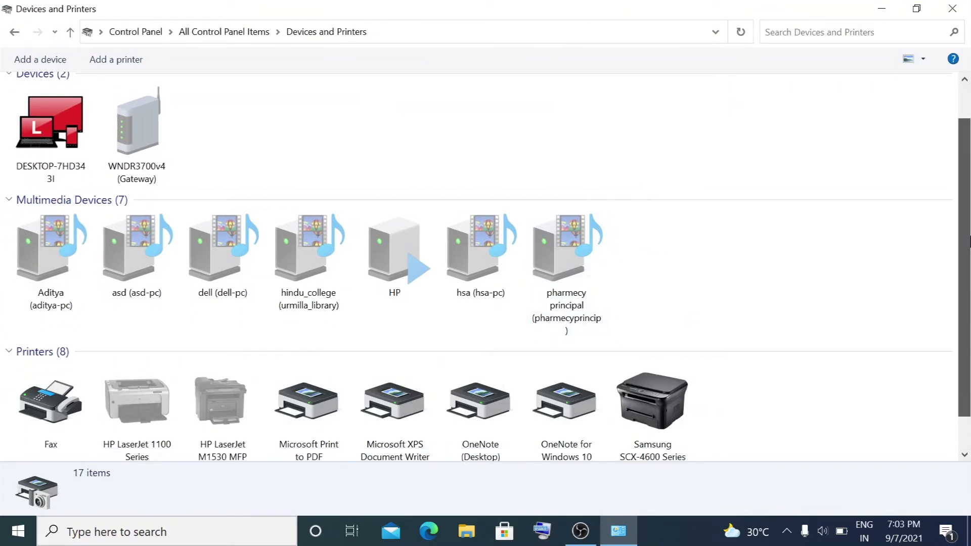
pyautogui.moveTo(970, 242); pyautogui.dragTo(970, 303)
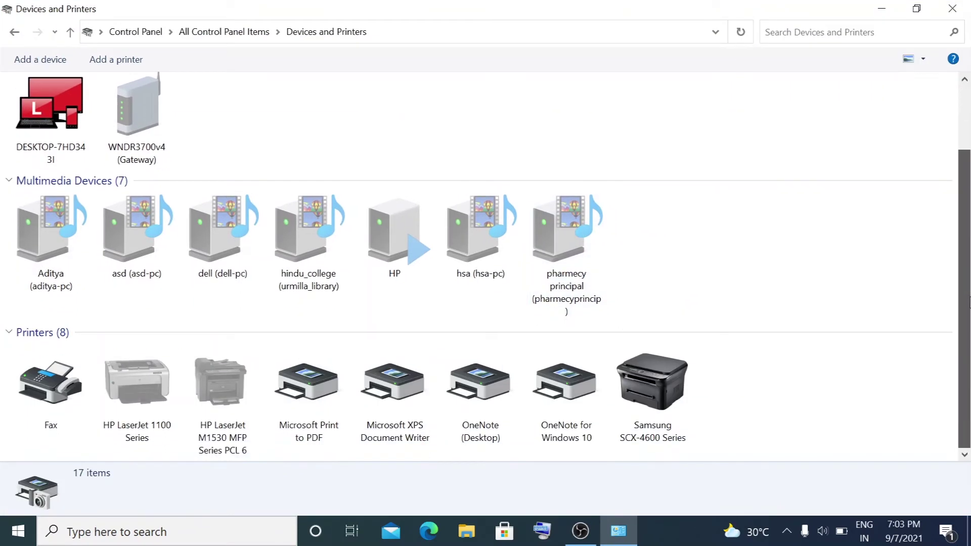
# Step: Open the printer properties of the Samsung SCX-4600 Series and print a test page
pyautogui.click(661, 383)
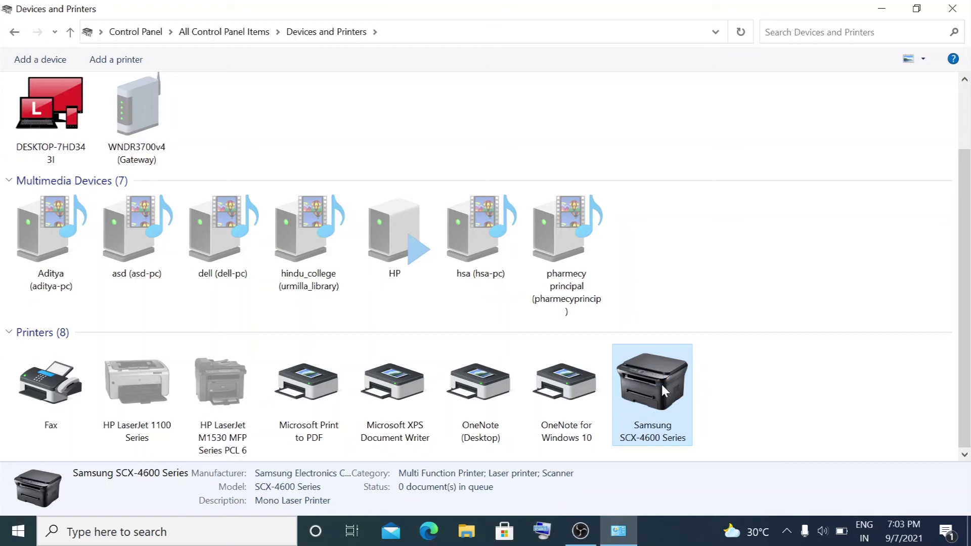
pyautogui.rightClick(661, 383)
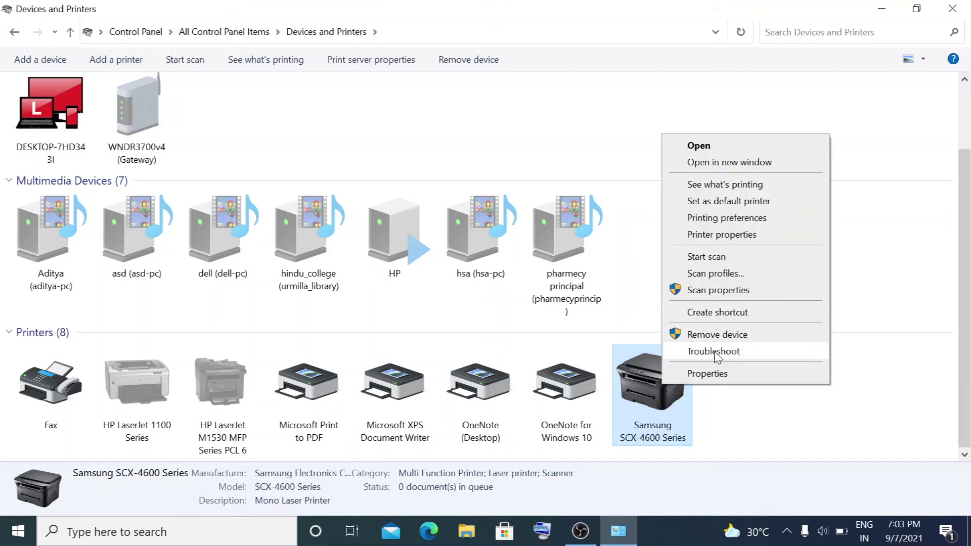
pyautogui.click(736, 234)
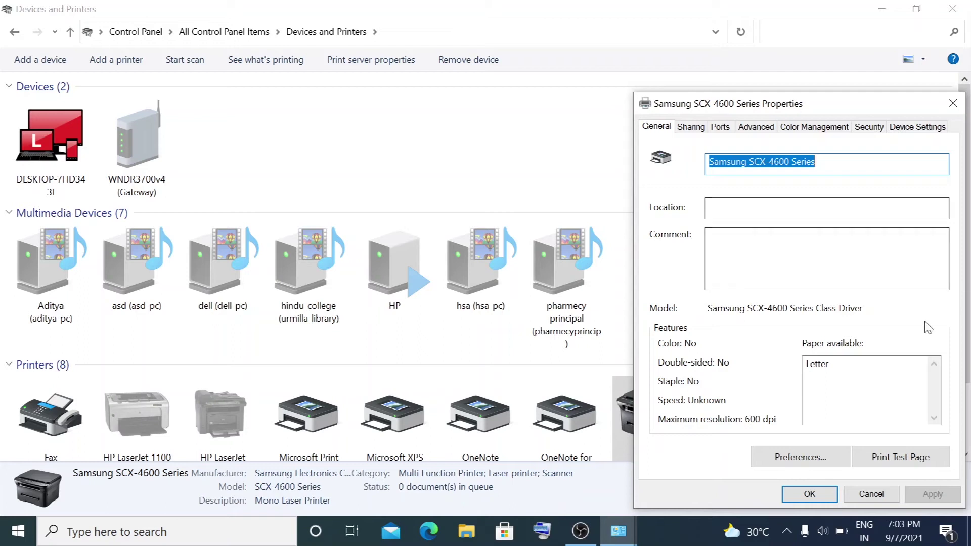
pyautogui.click(880, 461)
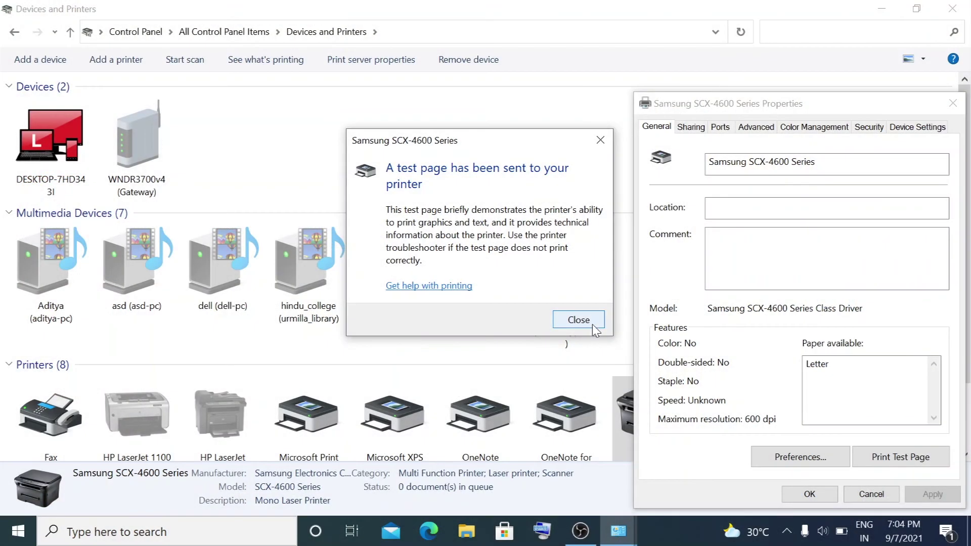
# Step: Close the test page confirmation and printer properties, and open the scan properties of the Samsung SCX-4600 Series
pyautogui.click(590, 323)
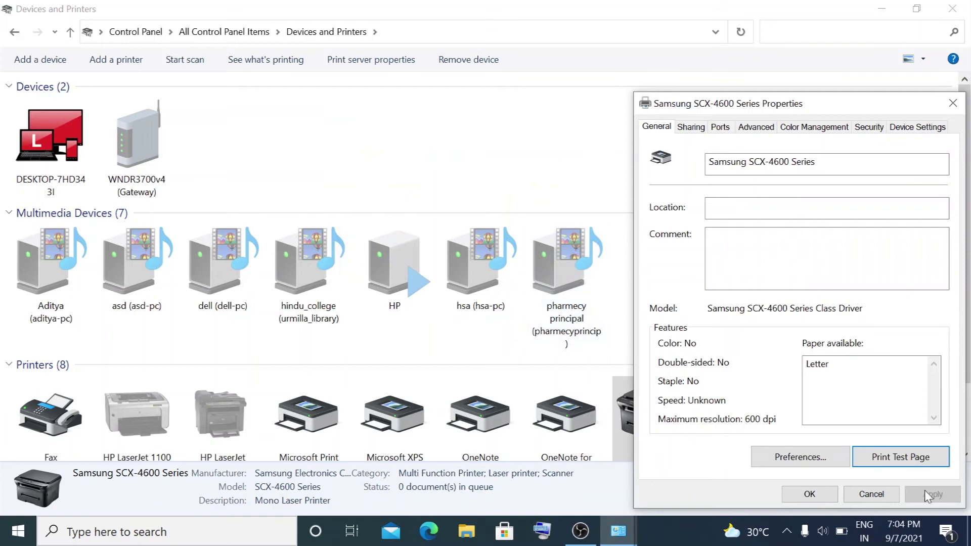
pyautogui.click(879, 496)
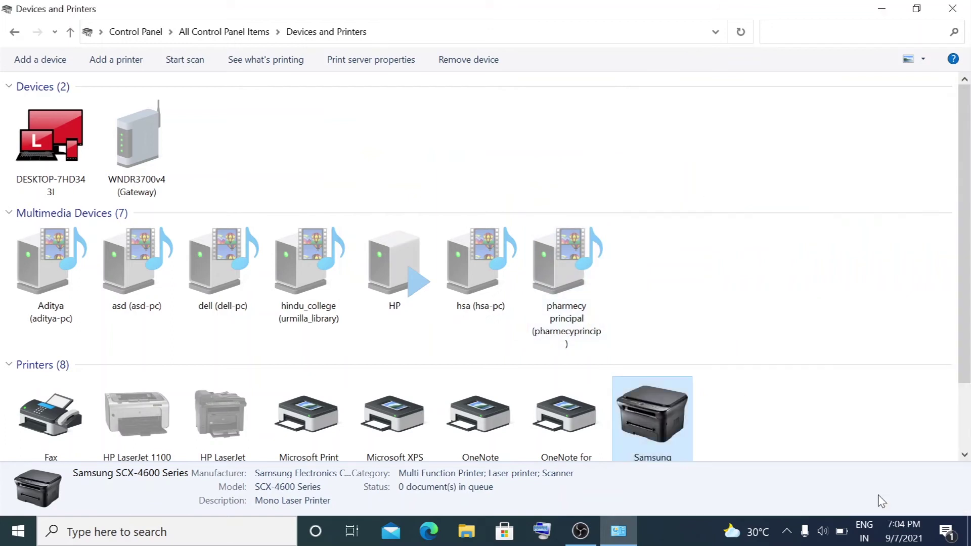
pyautogui.scroll(-1, 632, 415)
pyautogui.rightClick(632, 414)
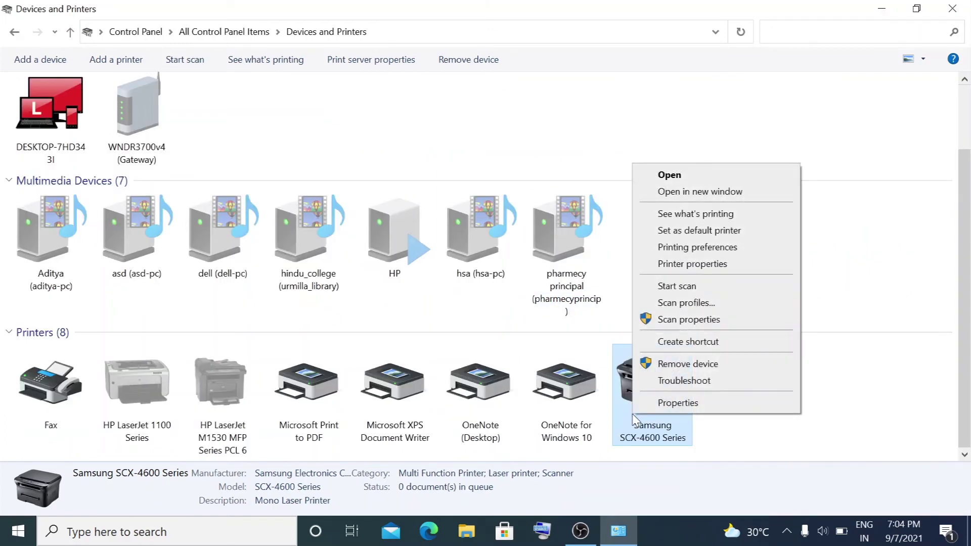
pyautogui.click(706, 323)
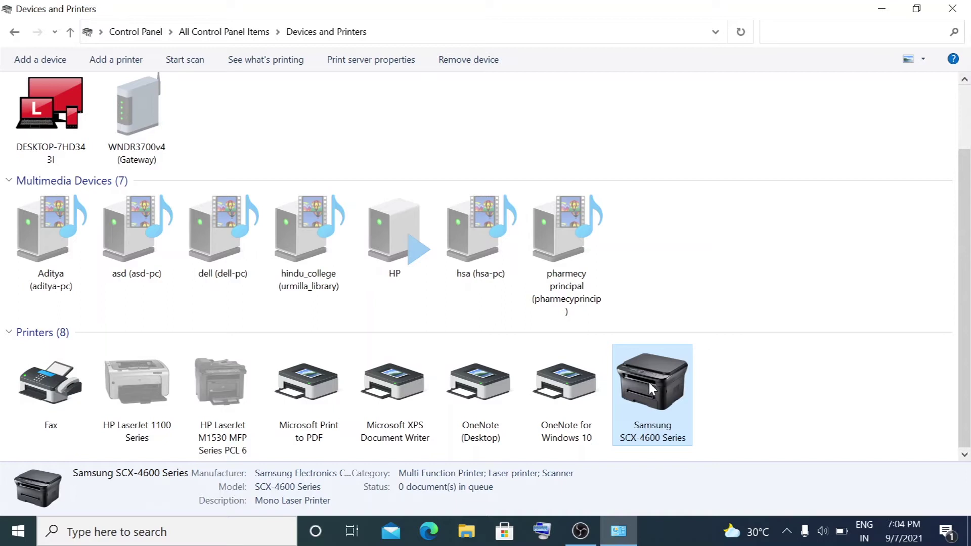
# Step: Start a new scan on the Samsung SCX-4600 Series, preview the flatbed page and scan it with the Photo (Default) profile
pyautogui.rightClick(648, 380)
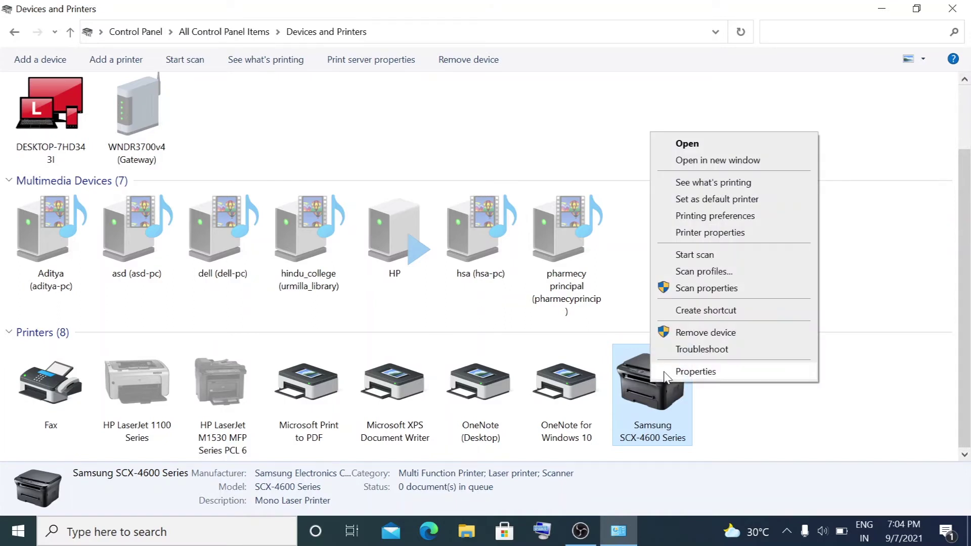
pyautogui.click(692, 255)
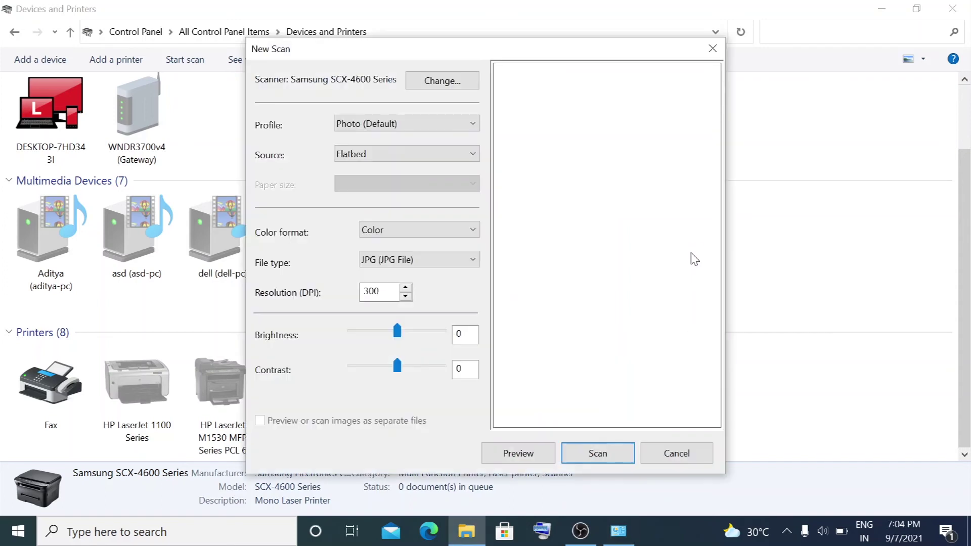
pyautogui.click(500, 456)
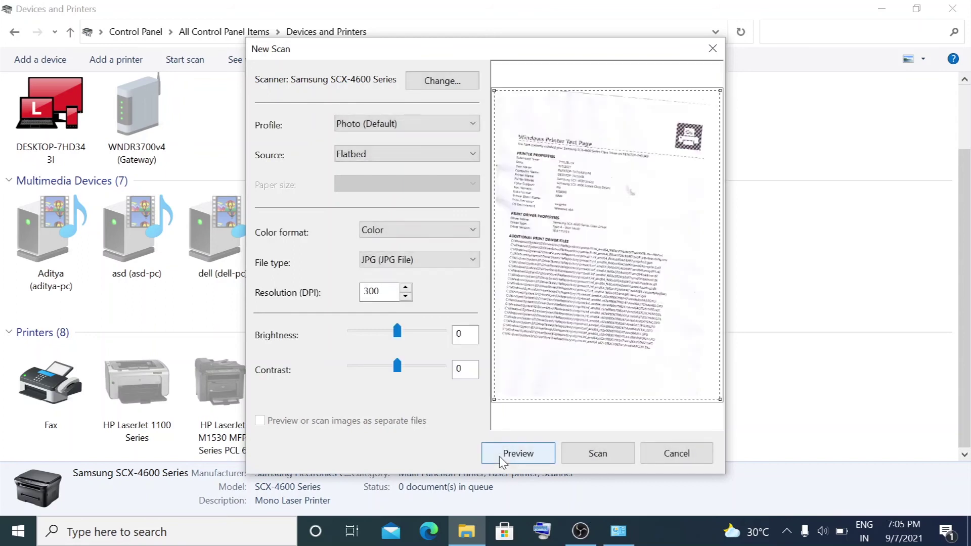
pyautogui.click(606, 452)
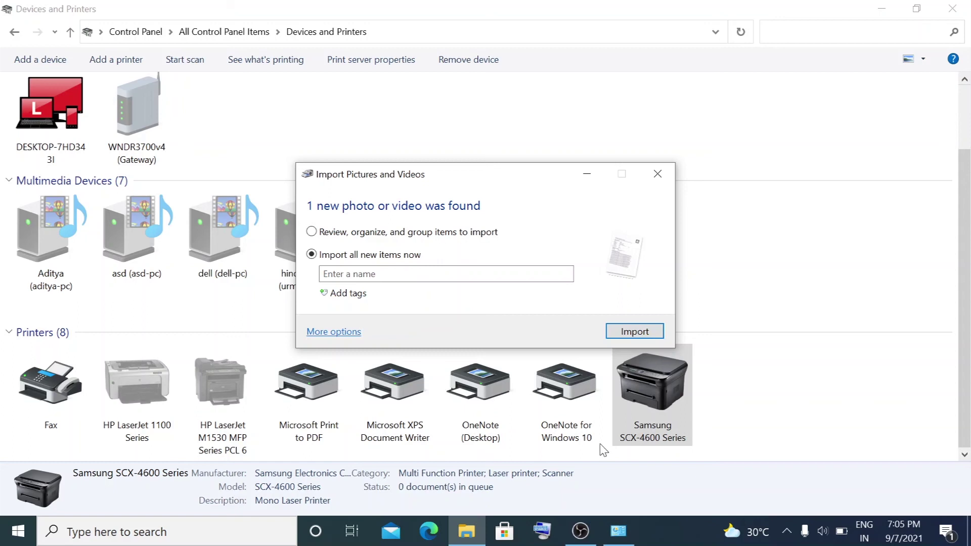
# Step: Import the scanned page under a person's first name, and close the Imported Pictures and Videos folder and the Devices and Printers window
pyautogui.click(364, 274)
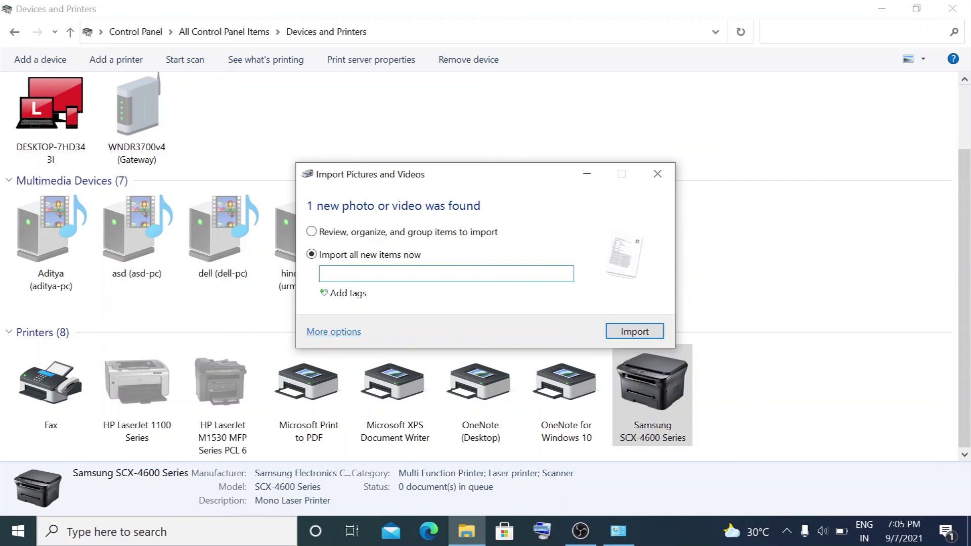
pyautogui.write('ajay')
pyautogui.click(619, 332)
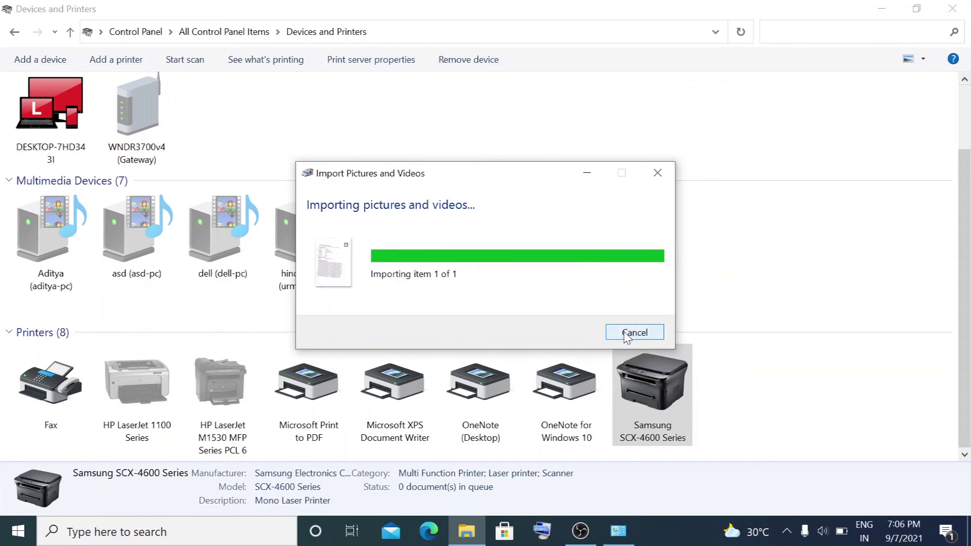
pyautogui.click(407, 238)
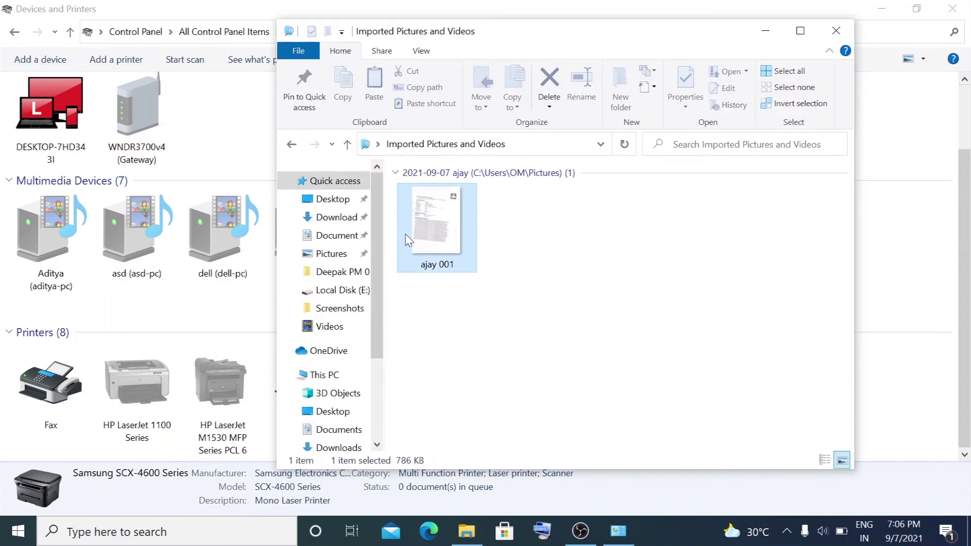
pyautogui.click(969, 4)
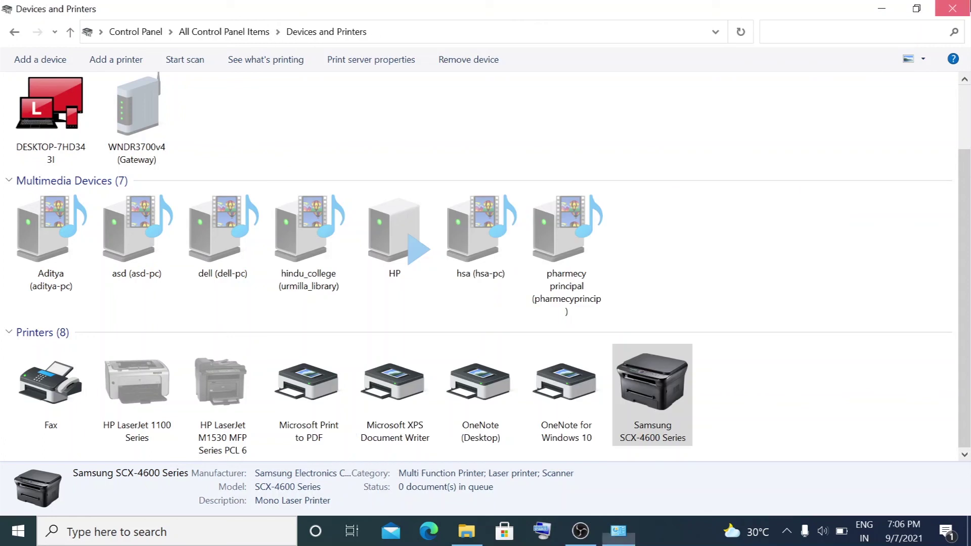